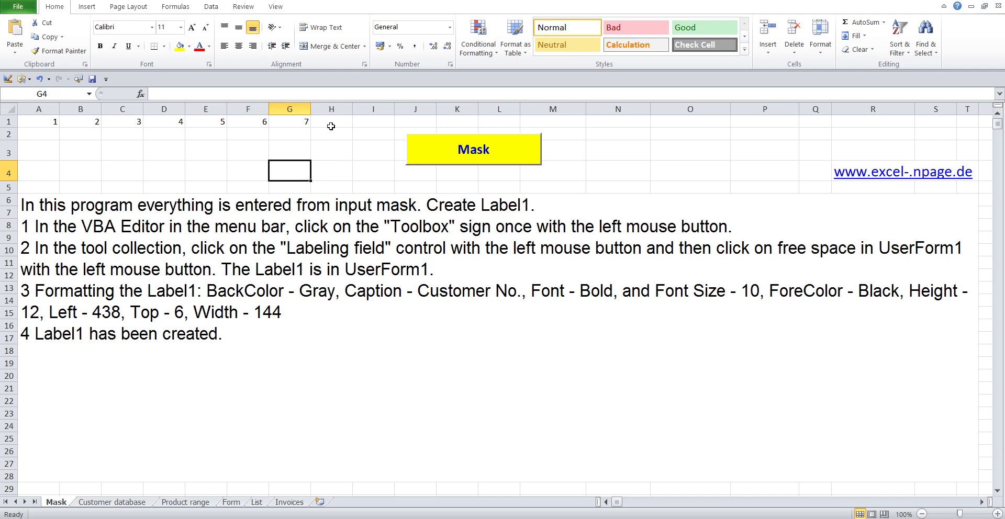
# Step: Enter 8 in cell H1 so row 1 runs 1 through 8, then open cell A6 for editing
pyautogui.click(331, 127)
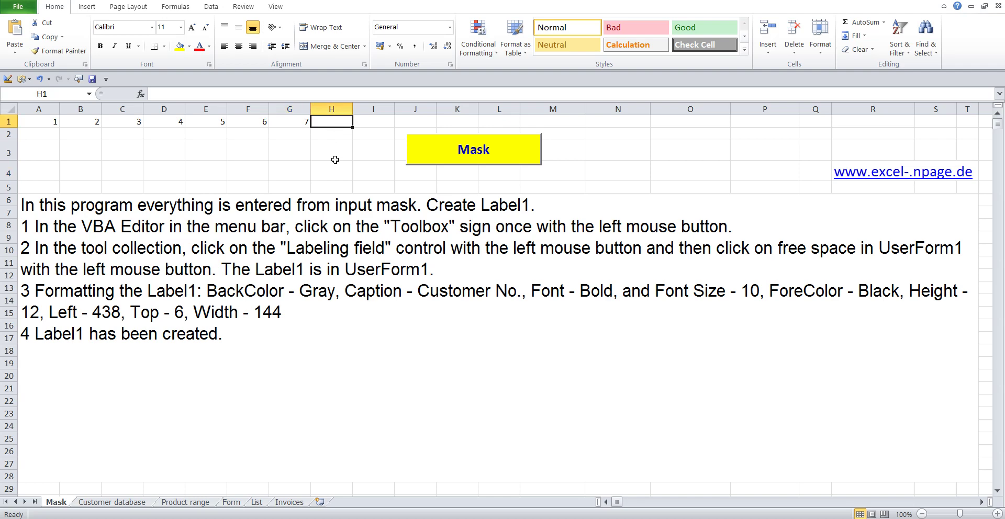
pyautogui.write('8')
pyautogui.press('Return')
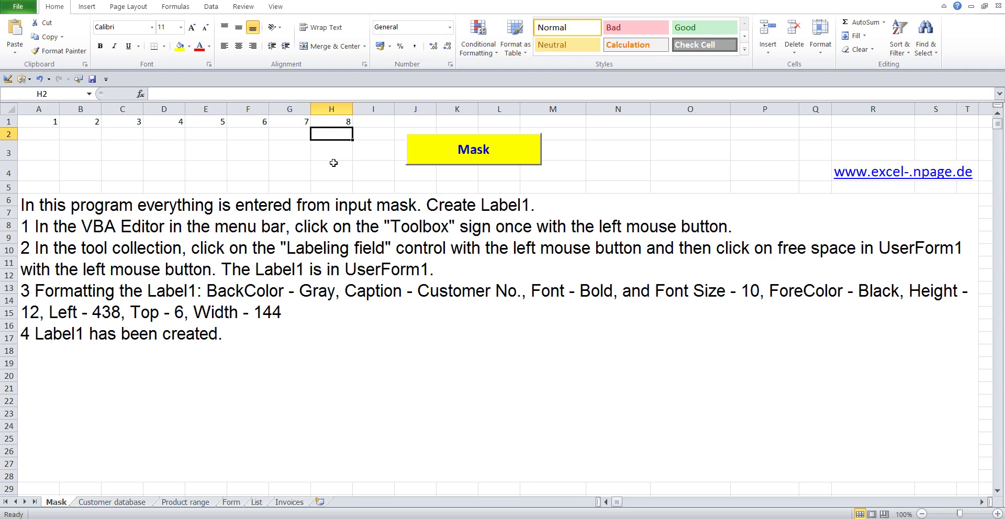
pyautogui.doubleClick(304, 227)
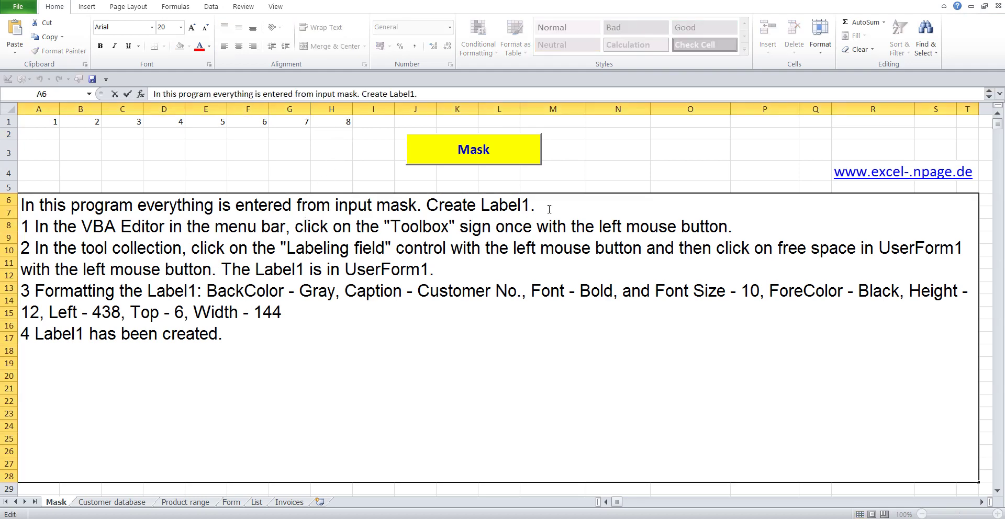
pyautogui.moveTo(548, 205); pyautogui.dragTo(20, 203)
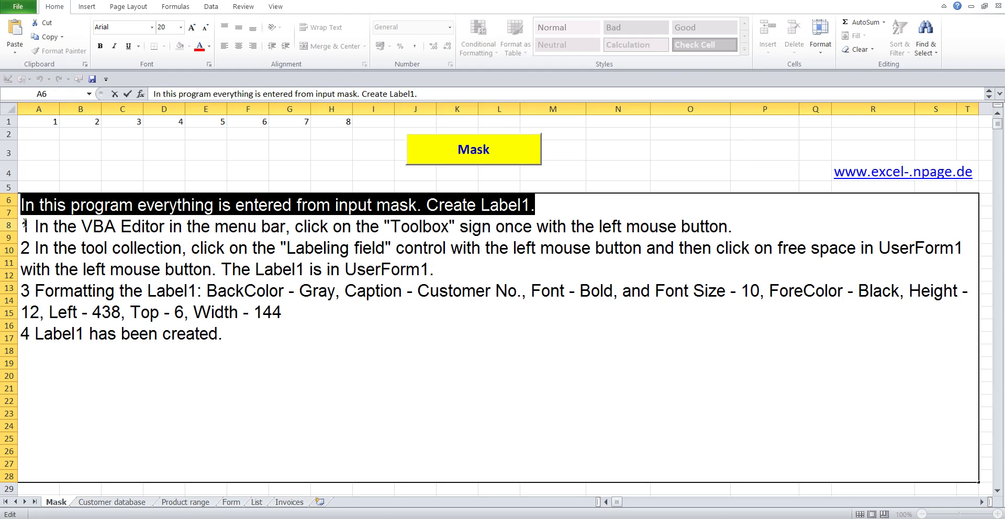
pyautogui.moveTo(20, 226); pyautogui.dragTo(445, 279)
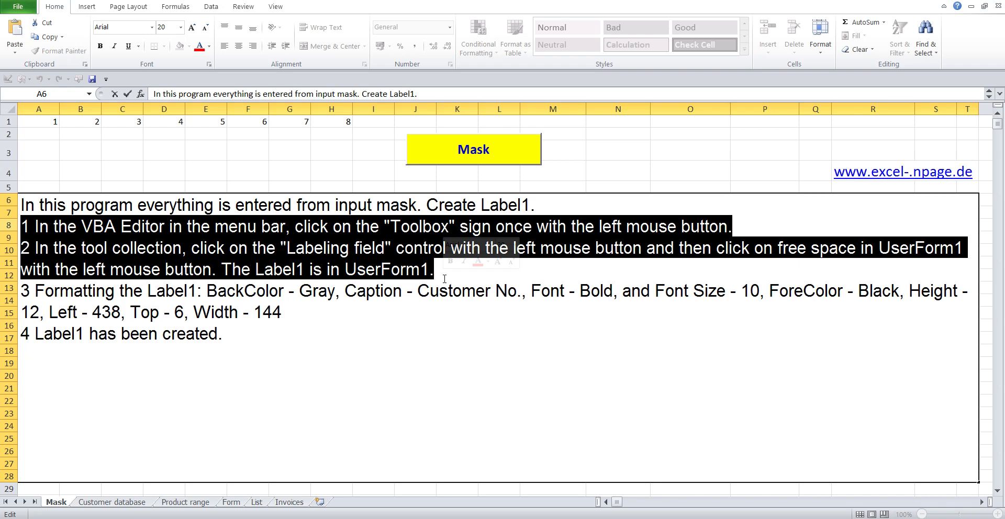
pyautogui.click(221, 172)
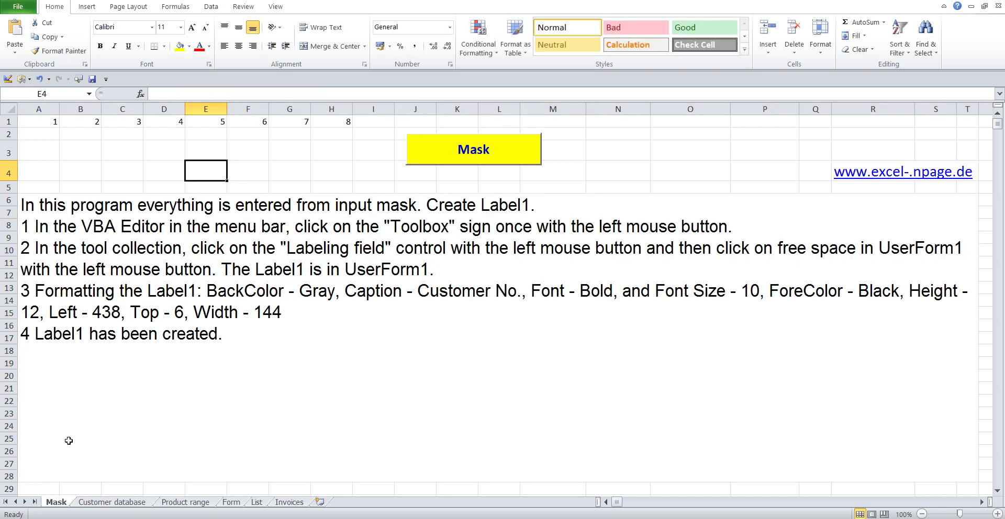
# Step: Open the VBA editor from the Mask sheet's View Code and open UserForm1 in design view
pyautogui.rightClick(58, 505)
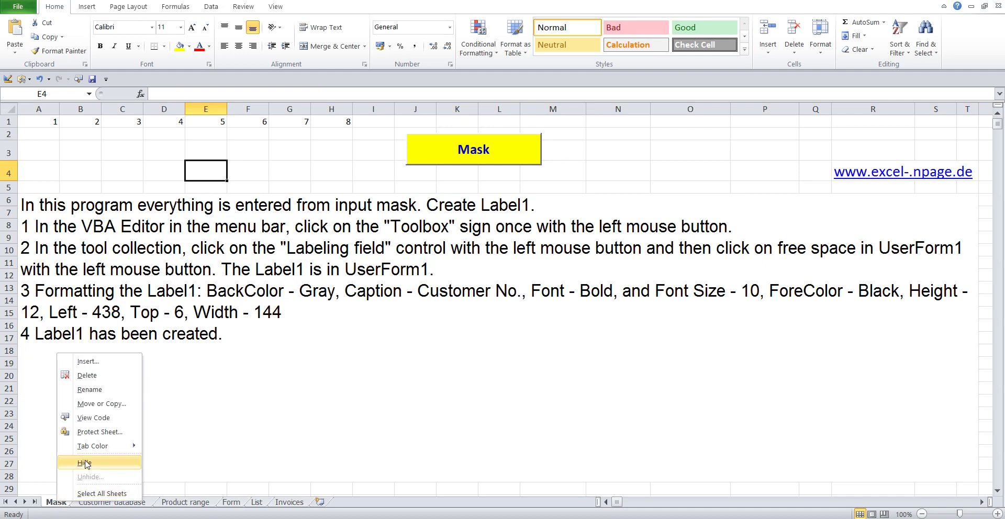
pyautogui.click(114, 420)
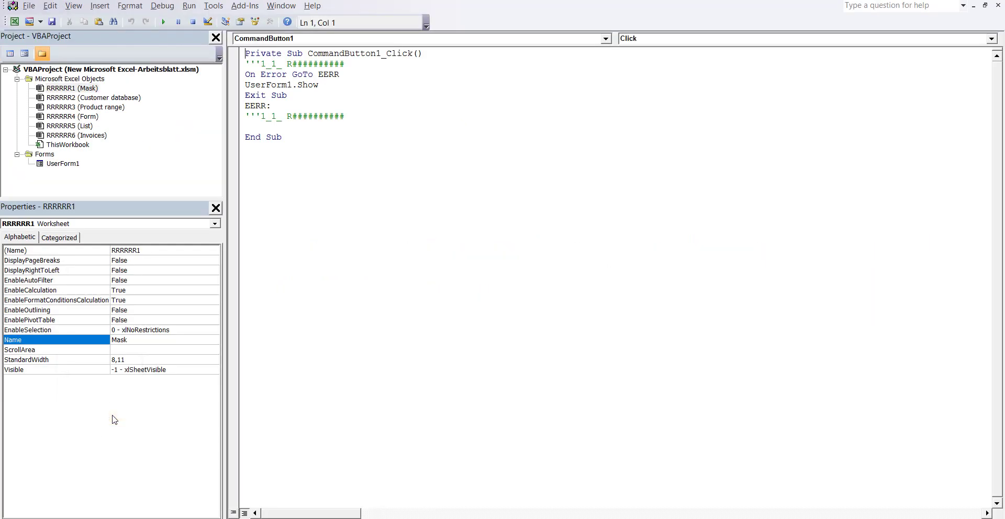
pyautogui.click(43, 166)
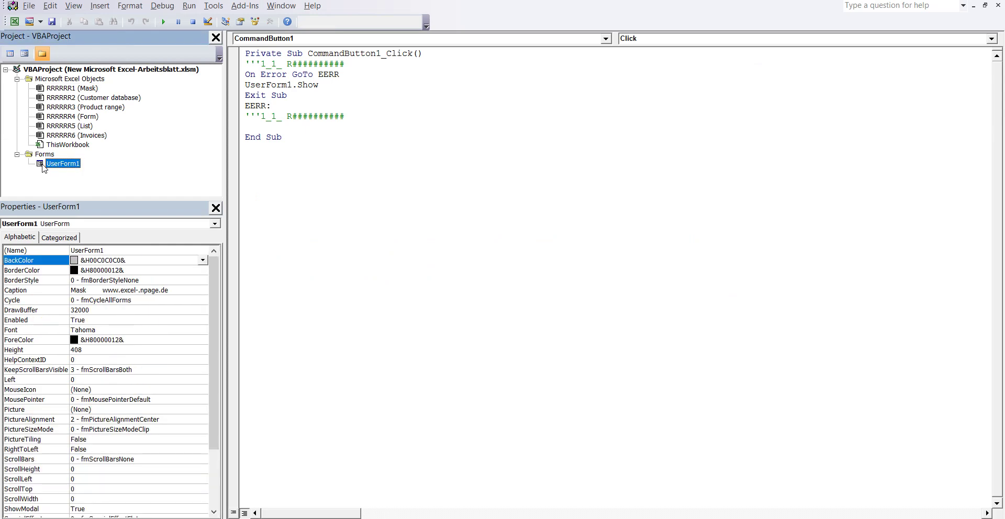
pyautogui.doubleClick(43, 165)
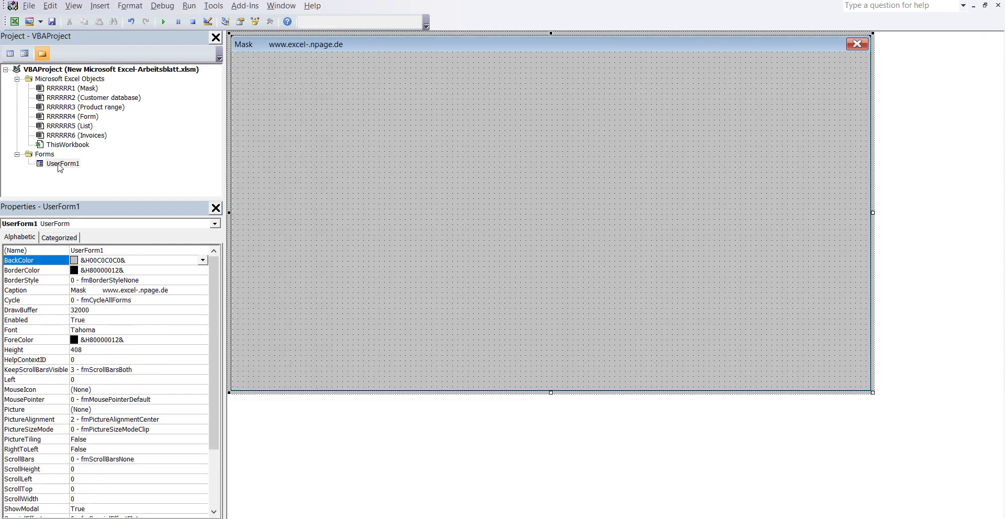
# Step: Show the control Toolbox and move it up beside the form
pyautogui.click(270, 22)
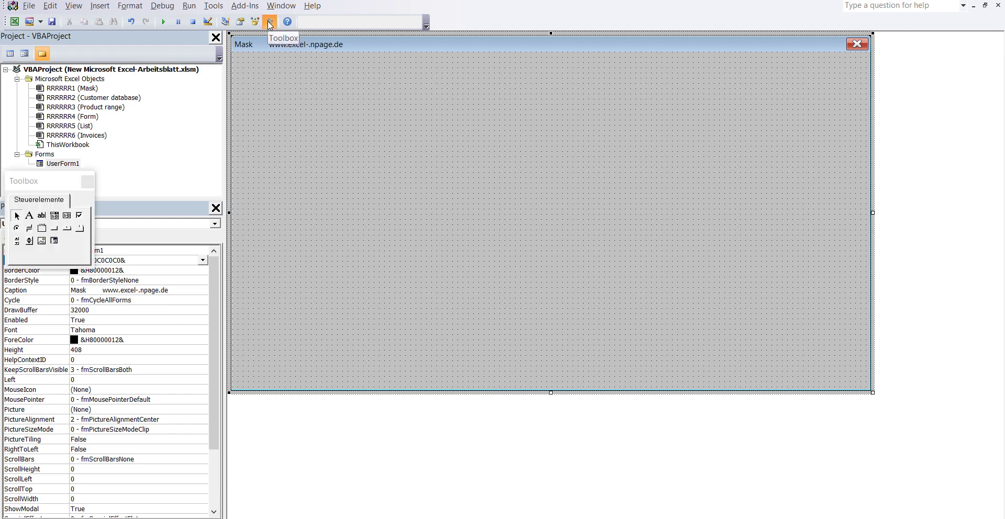
pyautogui.click(45, 203)
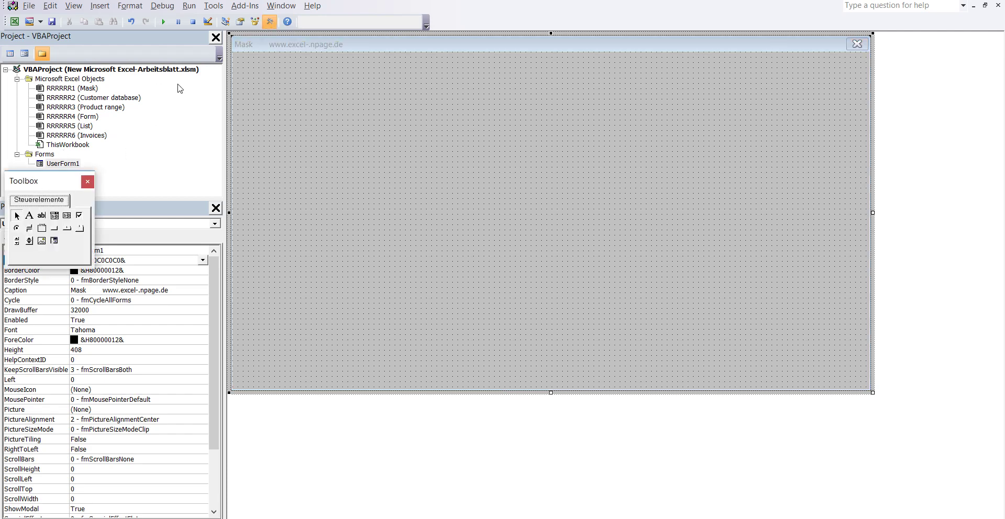
pyautogui.moveTo(40, 184)
pyautogui.mouseDown()
pyautogui.moveTo(183, 50)
pyautogui.moveTo(186, 36)
pyautogui.mouseUp()
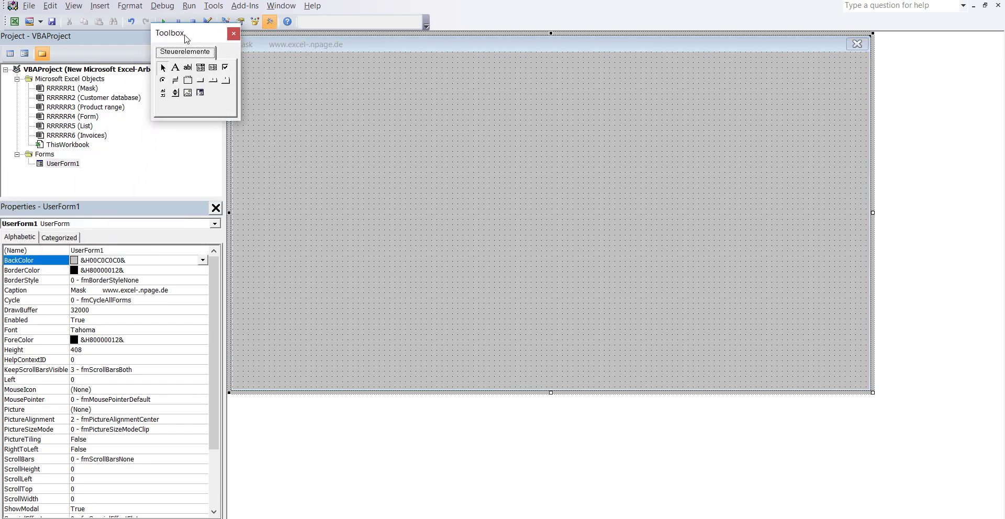
# Step: Add a Label1 control at Left 210, Top 102 on UserForm1 and close the Toolbox
pyautogui.click(176, 68)
pyautogui.click(414, 139)
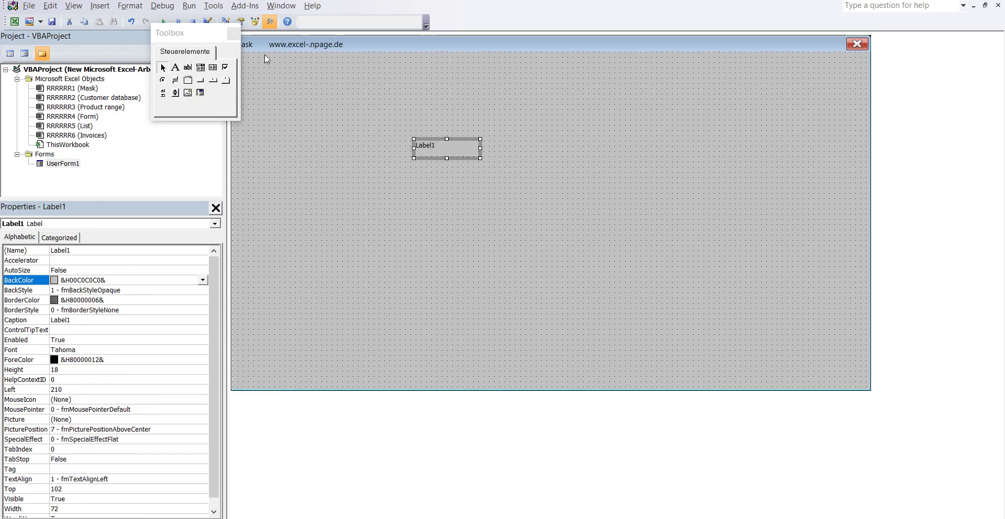
pyautogui.click(233, 34)
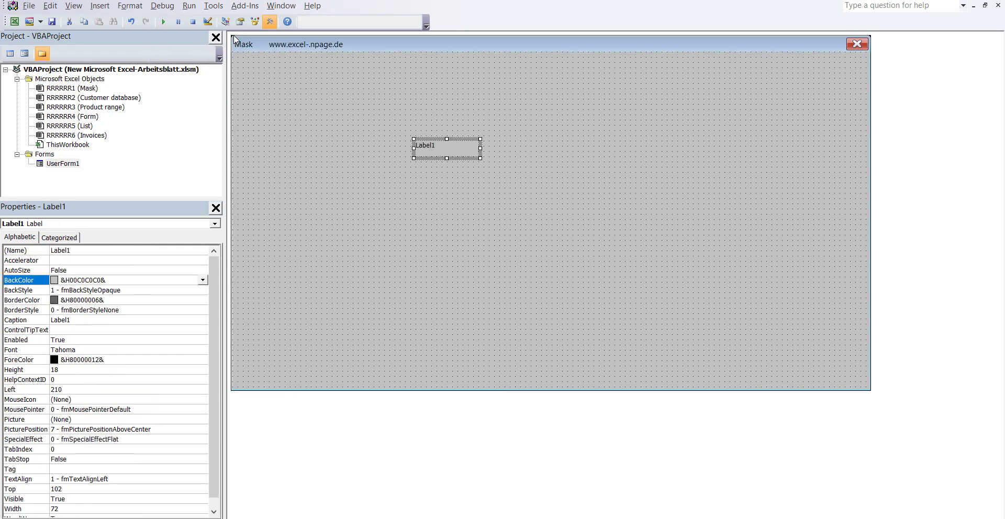
pyautogui.click(87, 250)
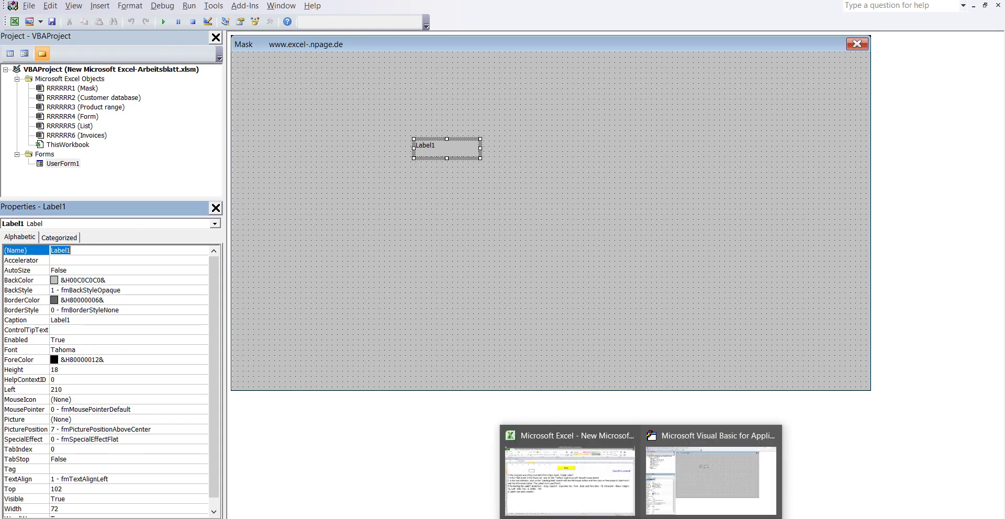
# Step: Copy the caption text 'Customer No.' from step 3 of the instructions in cell A6
pyautogui.click(570, 479)
pyautogui.doubleClick(193, 250)
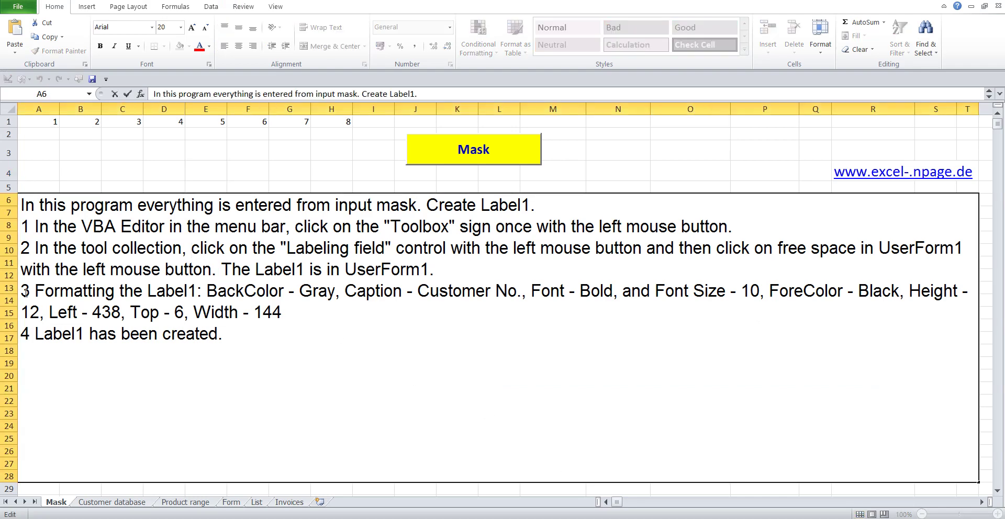
pyautogui.moveTo(22, 291); pyautogui.dragTo(302, 315)
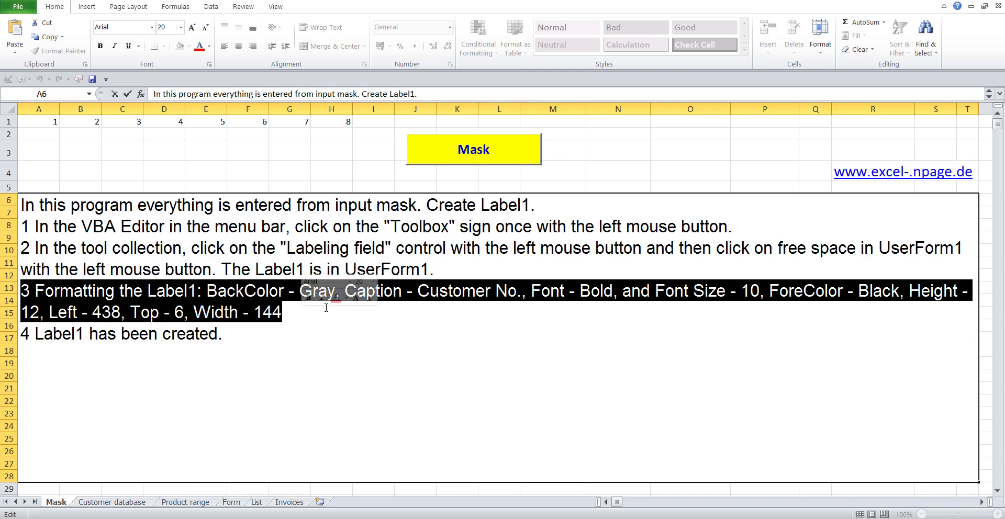
pyautogui.click(420, 290)
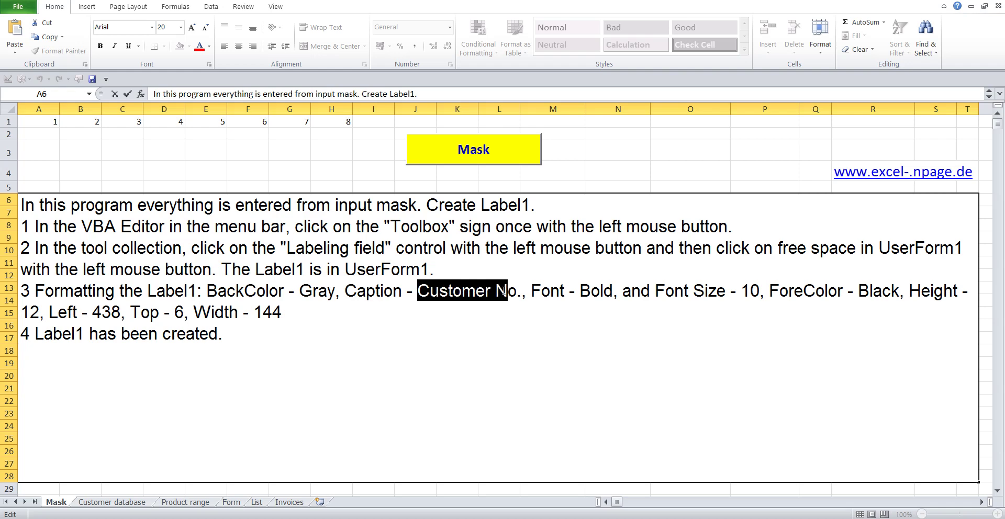
pyautogui.moveTo(420, 290); pyautogui.dragTo(524, 290)
pyautogui.rightClick(503, 289)
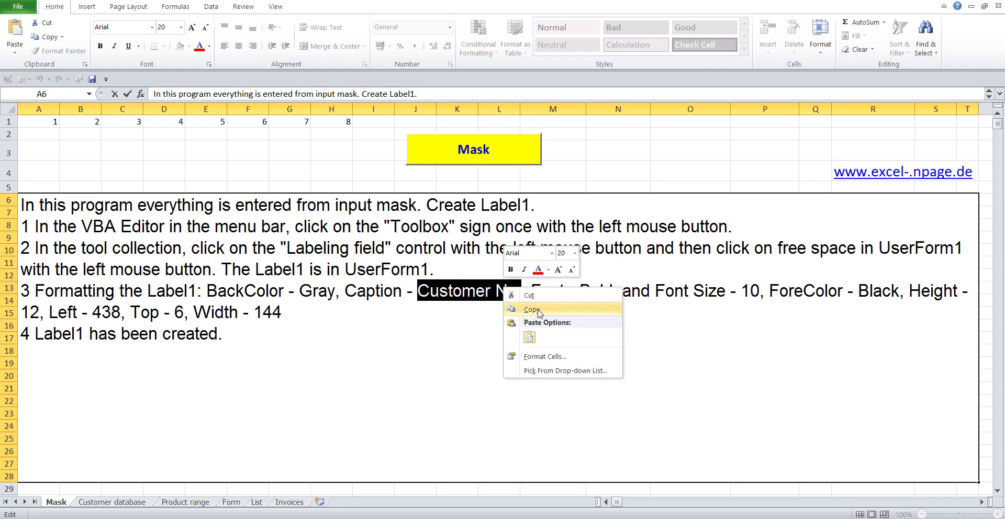
pyautogui.click(538, 309)
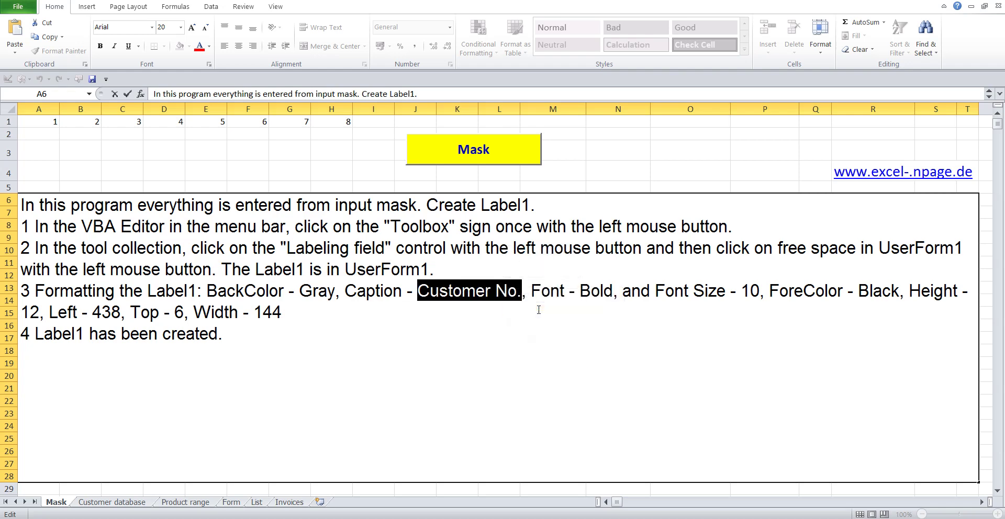
pyautogui.click(295, 166)
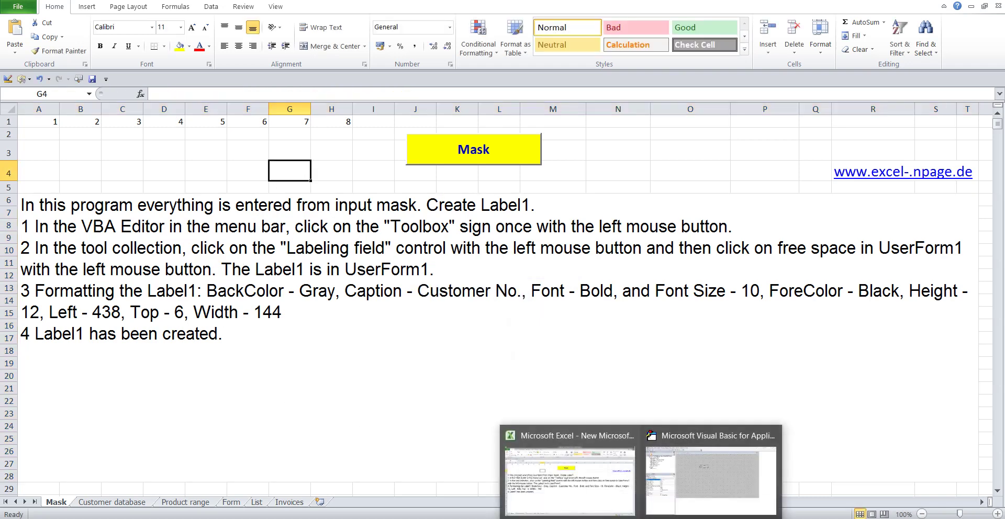
# Step: Set the label's BackColor to gray in the Properties window
pyautogui.click(702, 472)
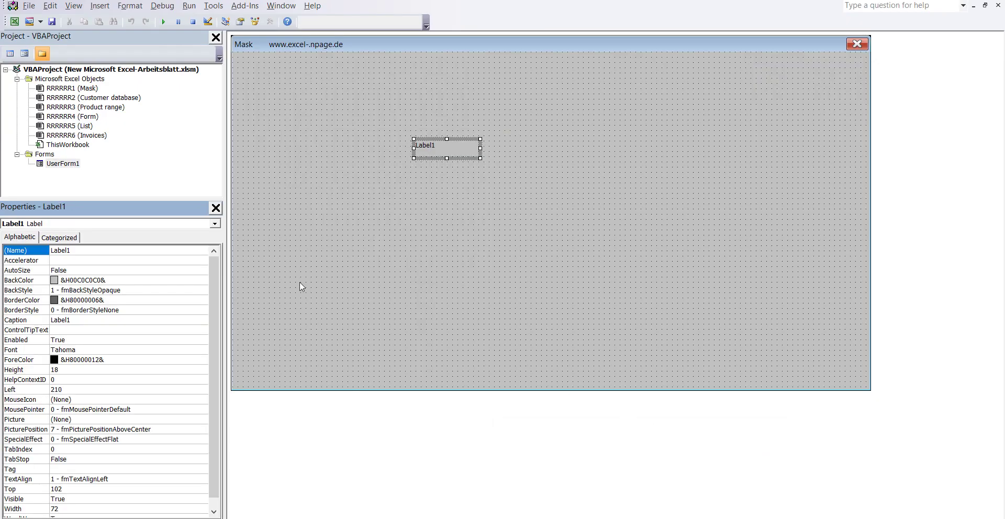
pyautogui.doubleClick(81, 251)
pyautogui.click(136, 280)
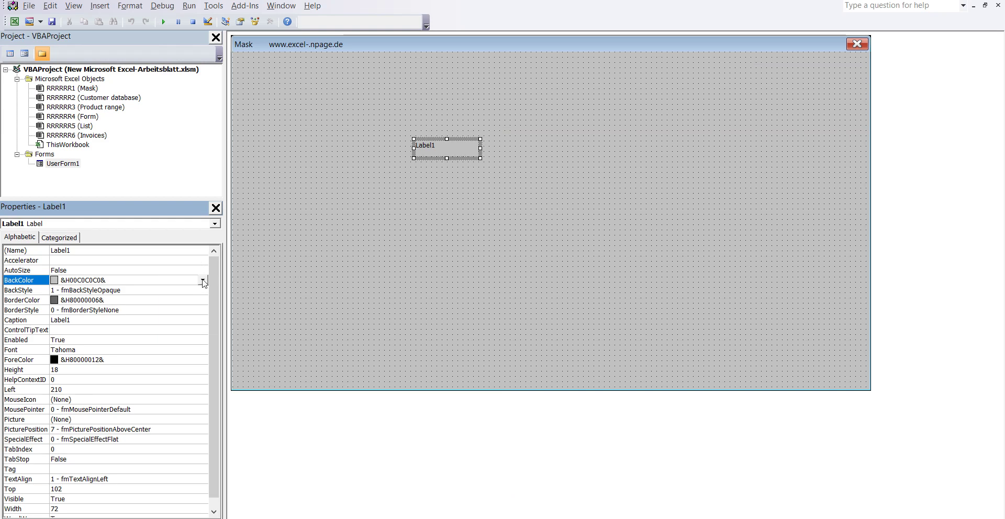
pyautogui.click(202, 280)
pyautogui.click(119, 322)
# Step: Paste 'Customer No.' as the label's Caption and commit it
pyautogui.doubleClick(80, 320)
pyautogui.rightClick(62, 320)
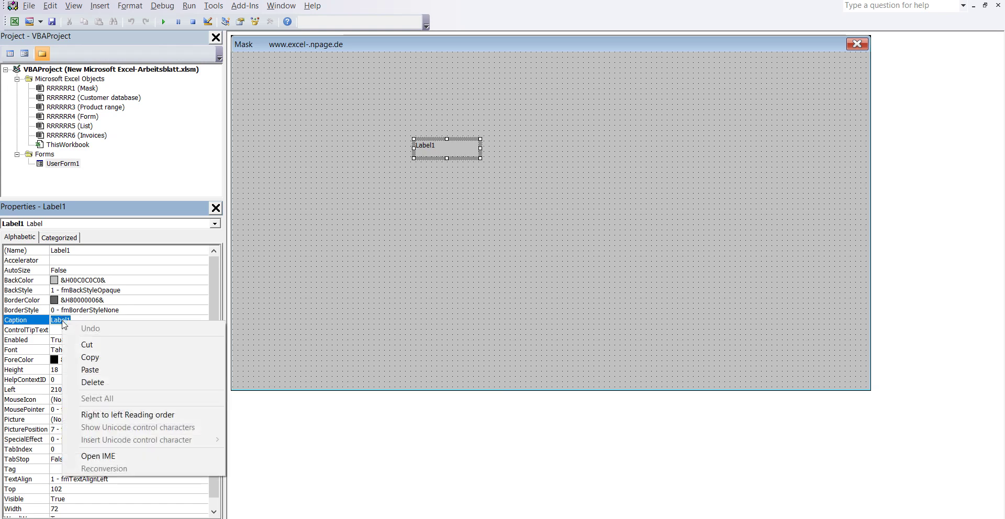
pyautogui.click(95, 371)
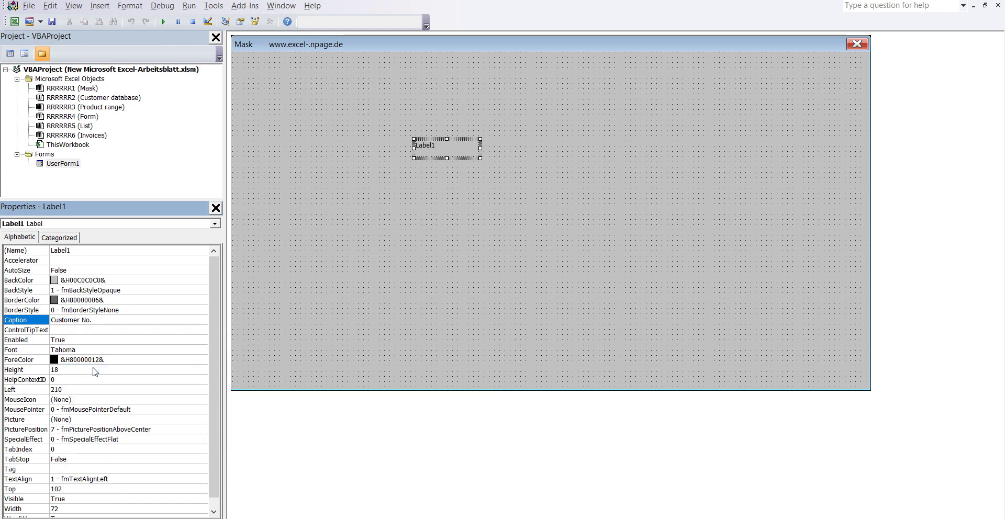
pyautogui.click(105, 355)
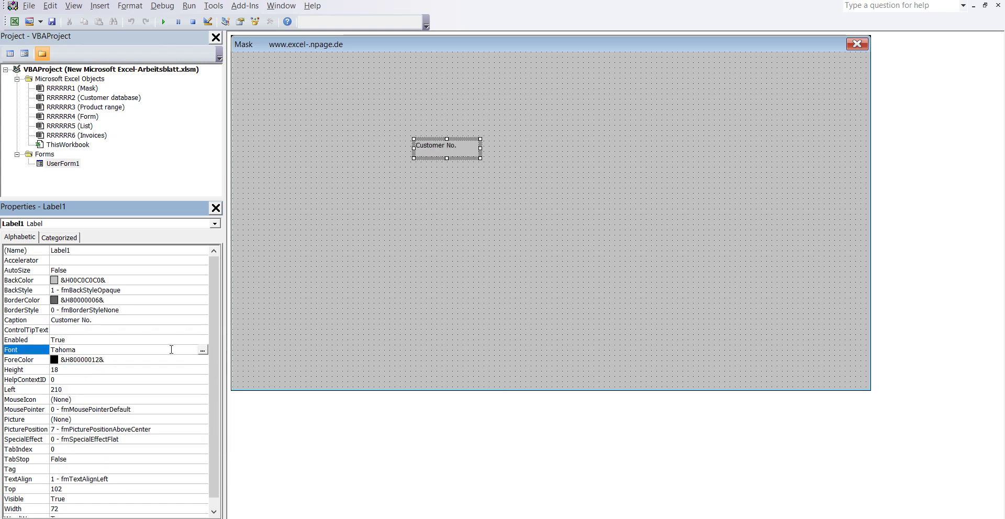
# Step: Make the label's font bold at size 10
pyautogui.click(202, 349)
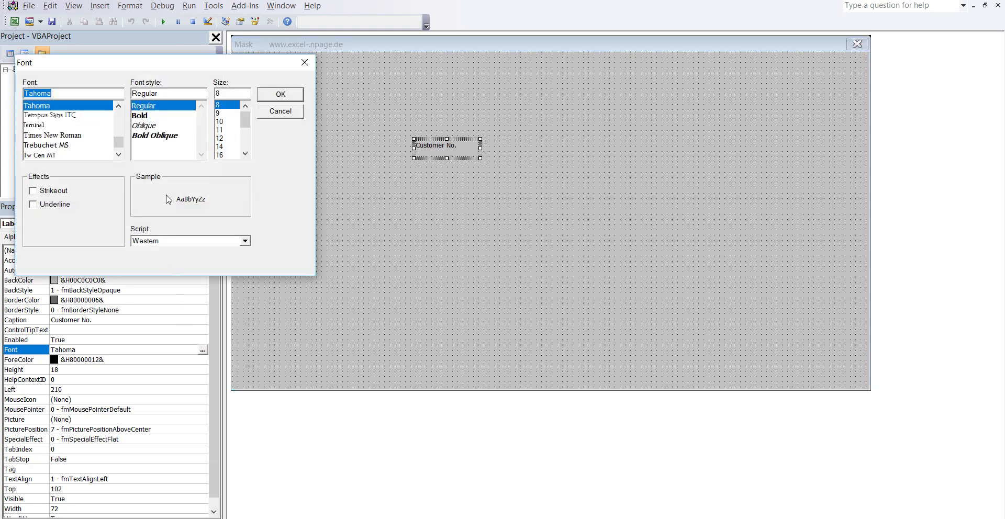
pyautogui.click(144, 116)
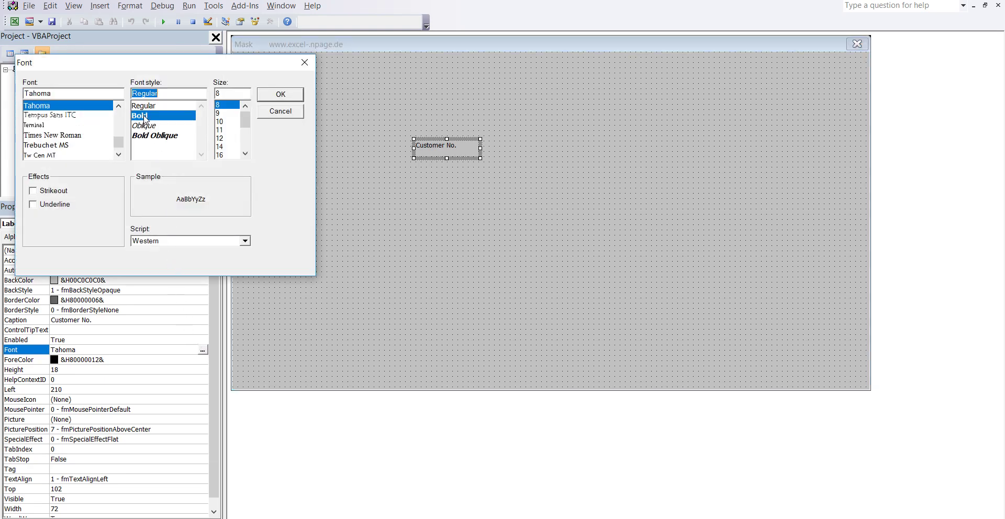
pyautogui.click(220, 122)
pyautogui.click(269, 97)
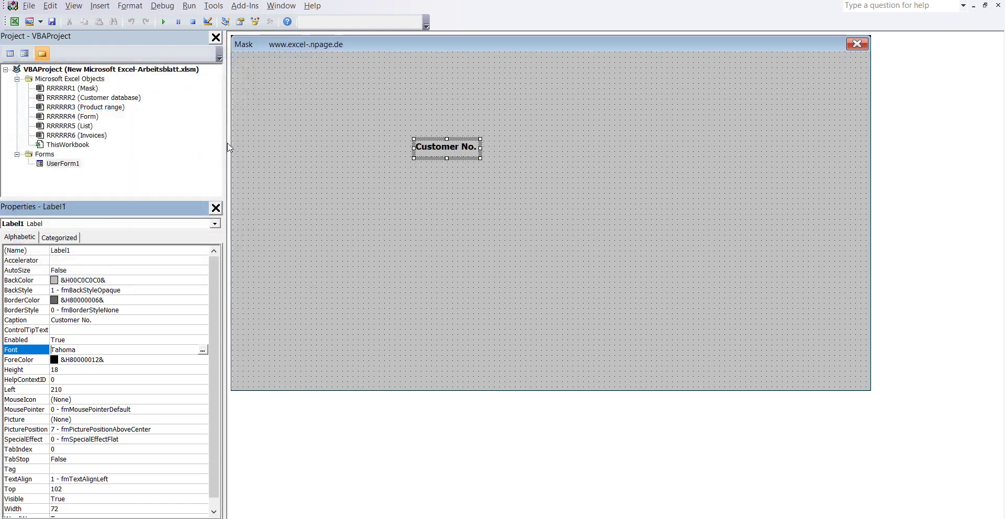
# Step: Set the label's ForeColor to black from the Palette
pyautogui.click(143, 361)
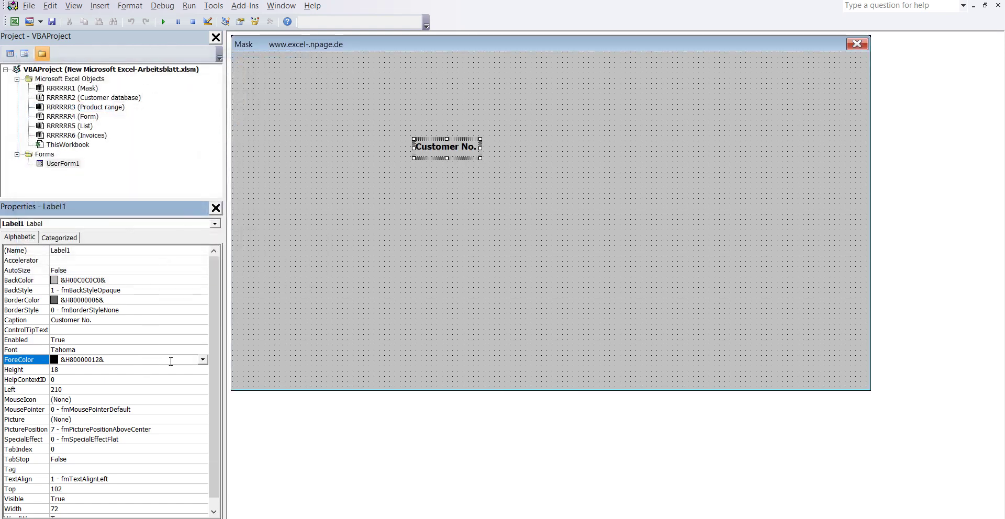
pyautogui.click(203, 360)
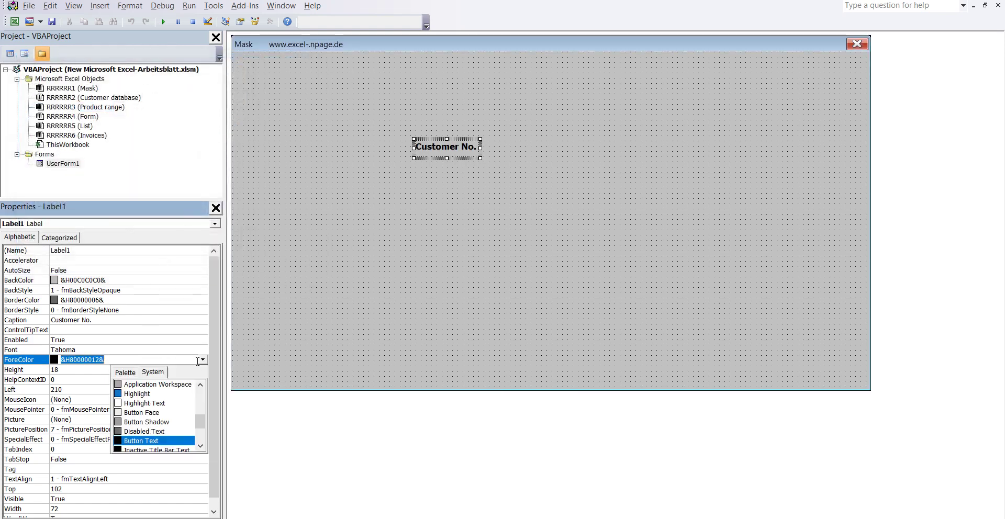
pyautogui.click(125, 372)
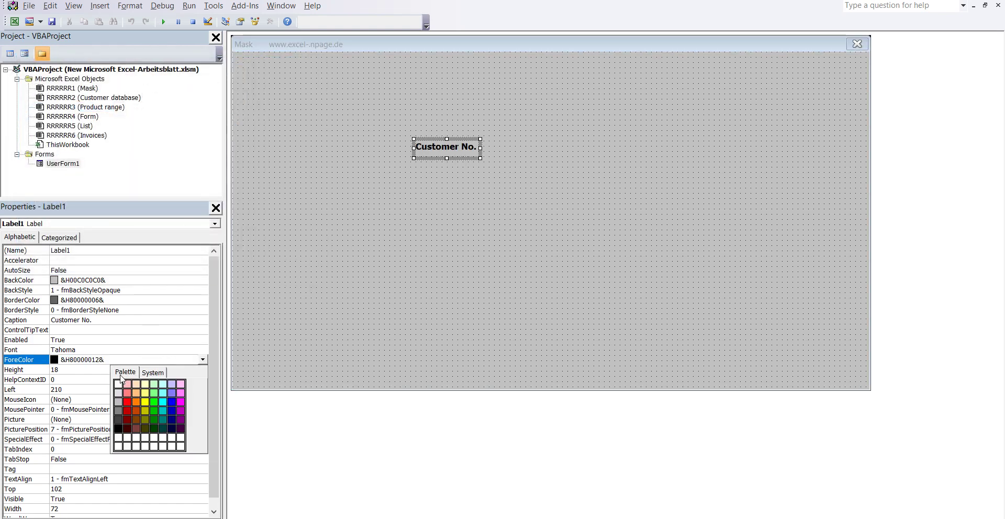
pyautogui.click(118, 429)
# Step: Change the label's Height from 18 to 12
pyautogui.click(65, 371)
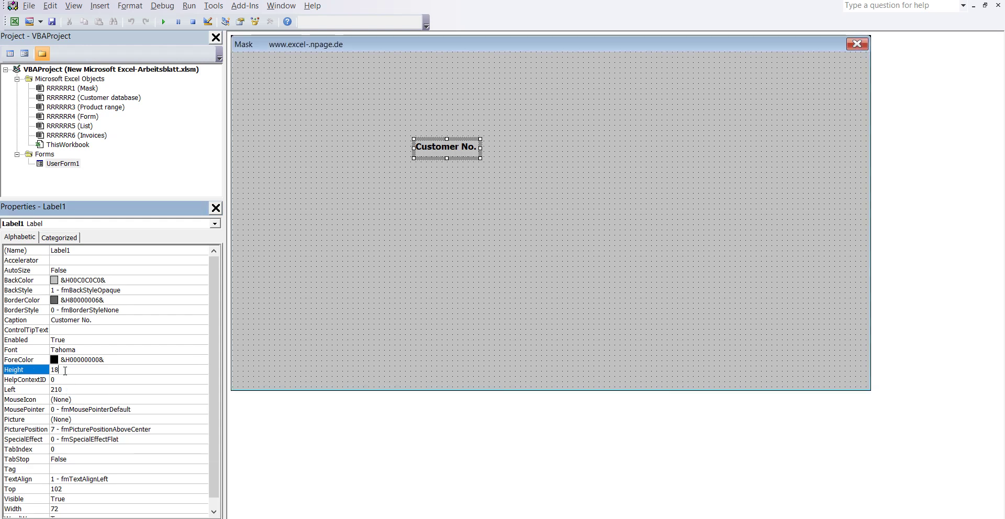
pyautogui.doubleClick(65, 370)
pyautogui.click(596, 475)
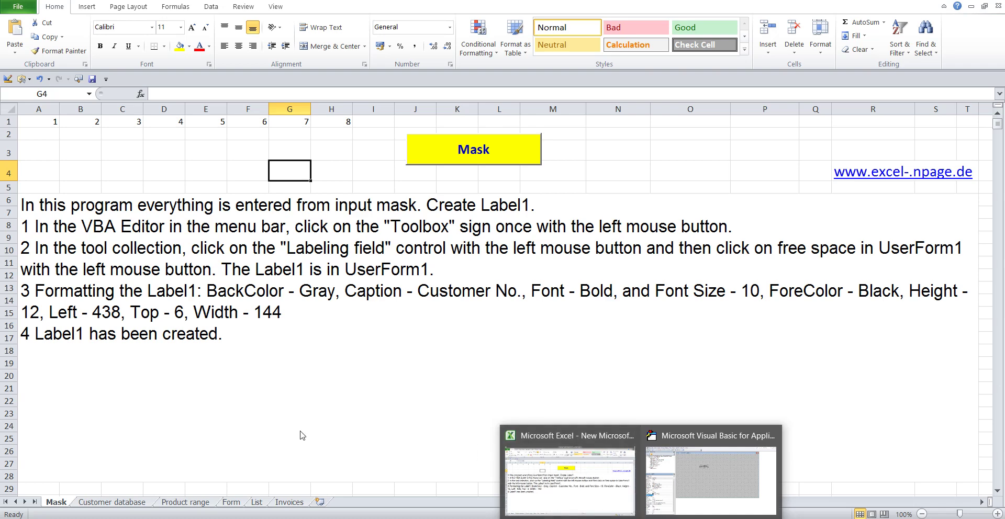
pyautogui.click(711, 479)
pyautogui.write('12')
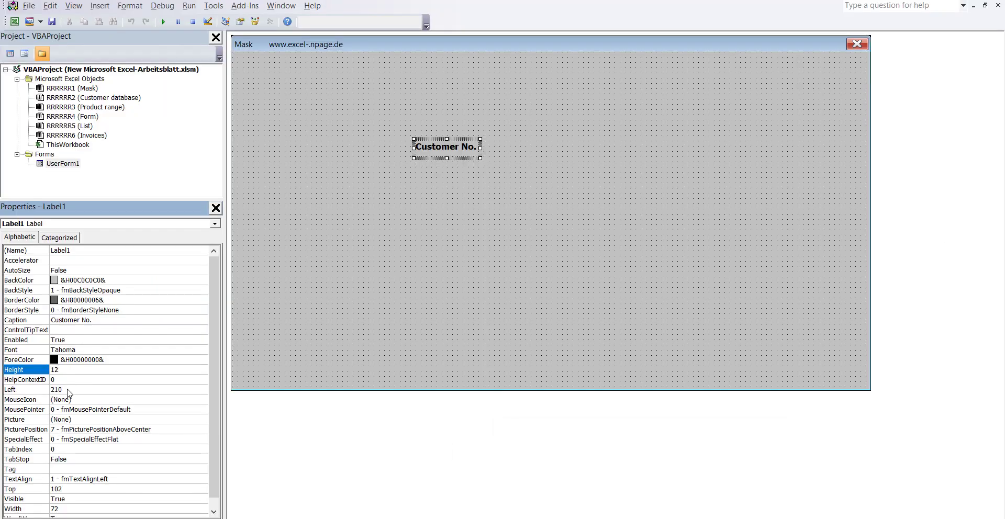
# Step: Position the label at Left 438 and Top 6
pyautogui.doubleClick(68, 390)
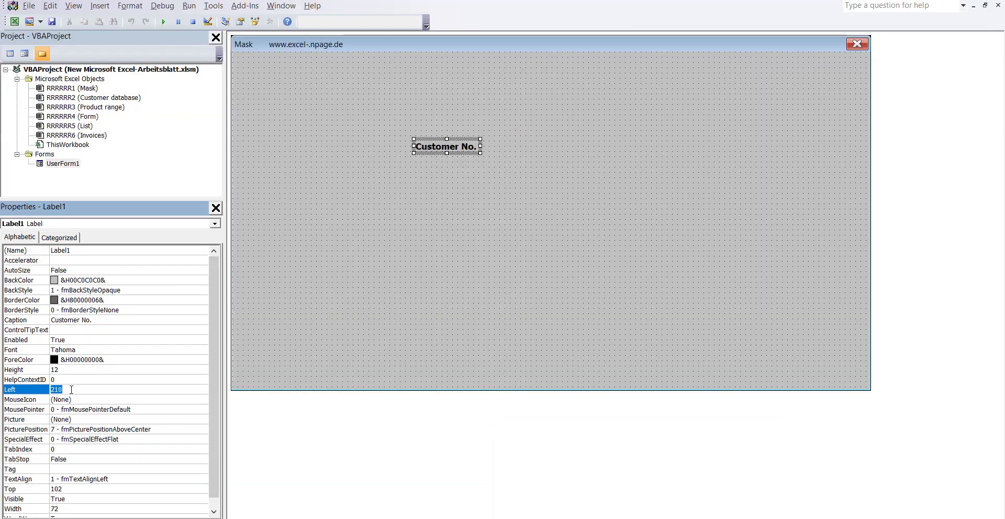
pyautogui.write('438')
pyautogui.scroll(-1, 212, 366)
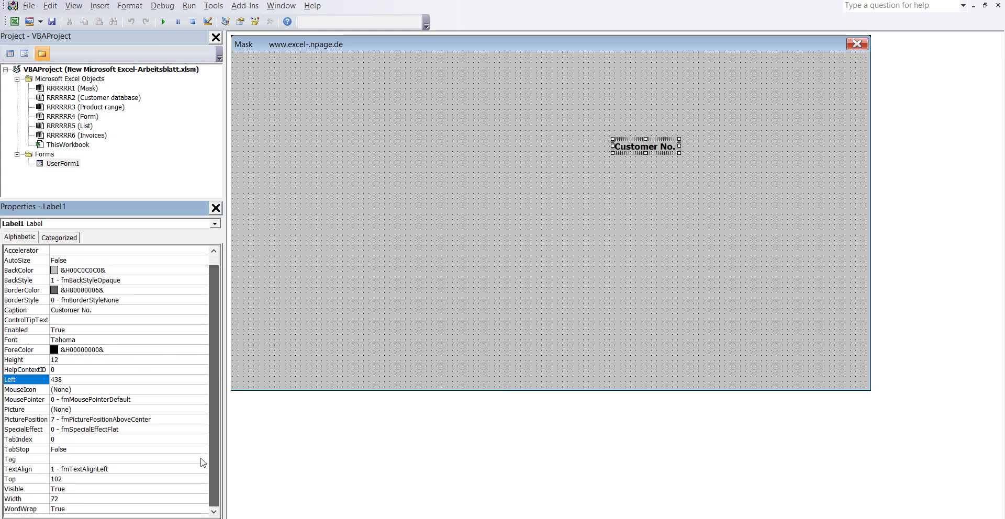
pyautogui.click(73, 480)
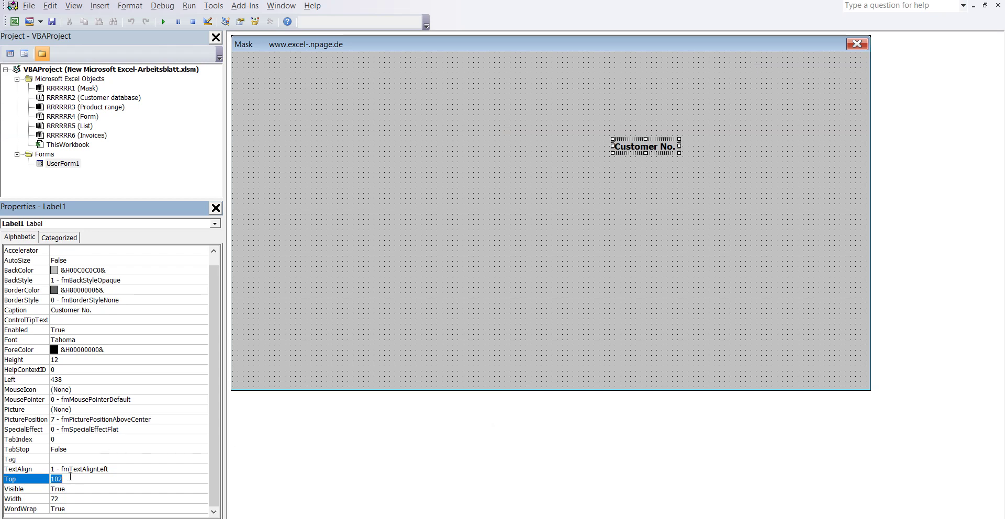
pyautogui.write('6')
# Step: Widen the label to Width 144, then select the whole UserForm1
pyautogui.click(70, 501)
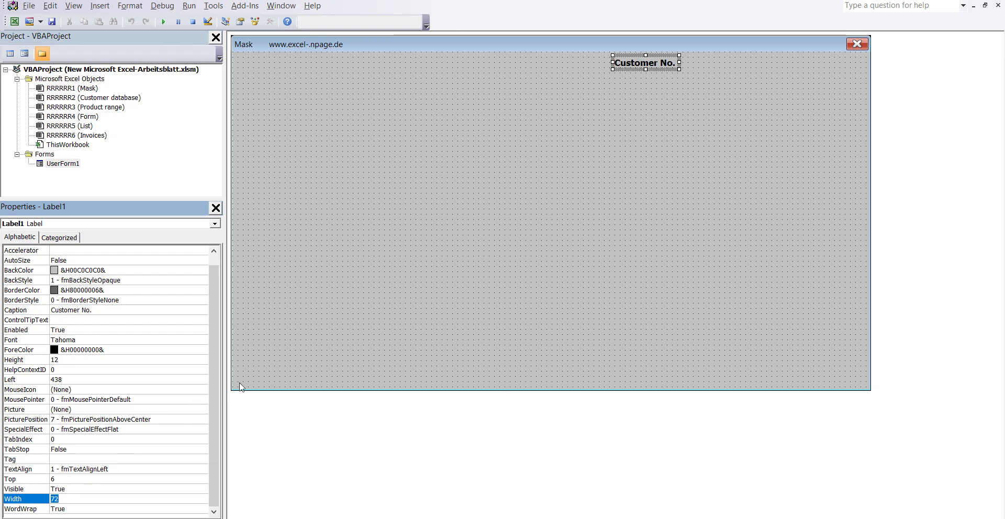
pyautogui.click(644, 518)
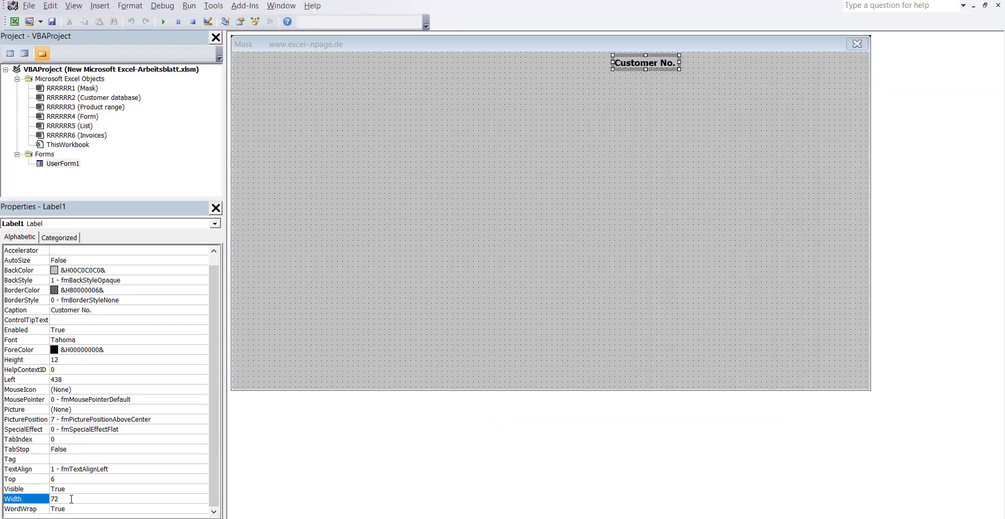
pyautogui.click(60, 499)
pyautogui.write('14')
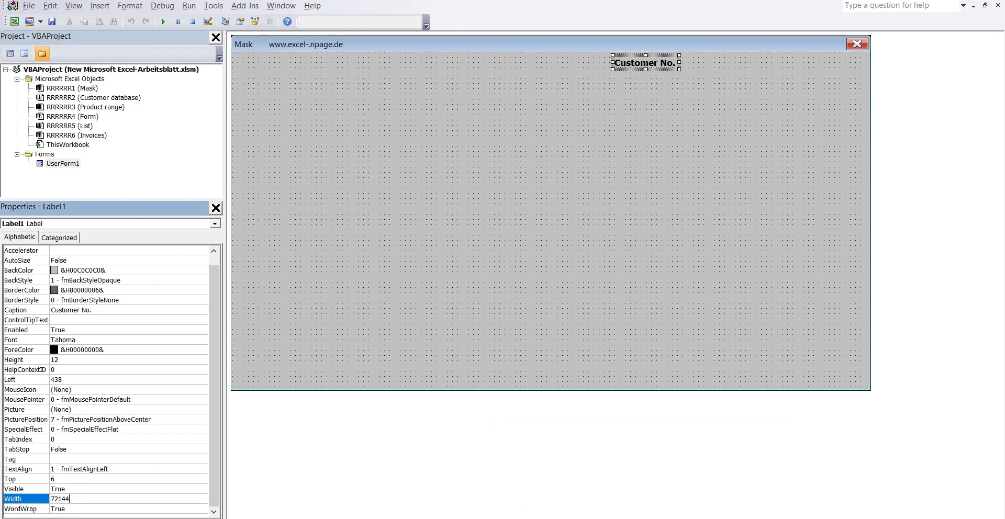
pyautogui.press('BackSpace')
pyautogui.press('BackSpace')
pyautogui.press('BackSpace')
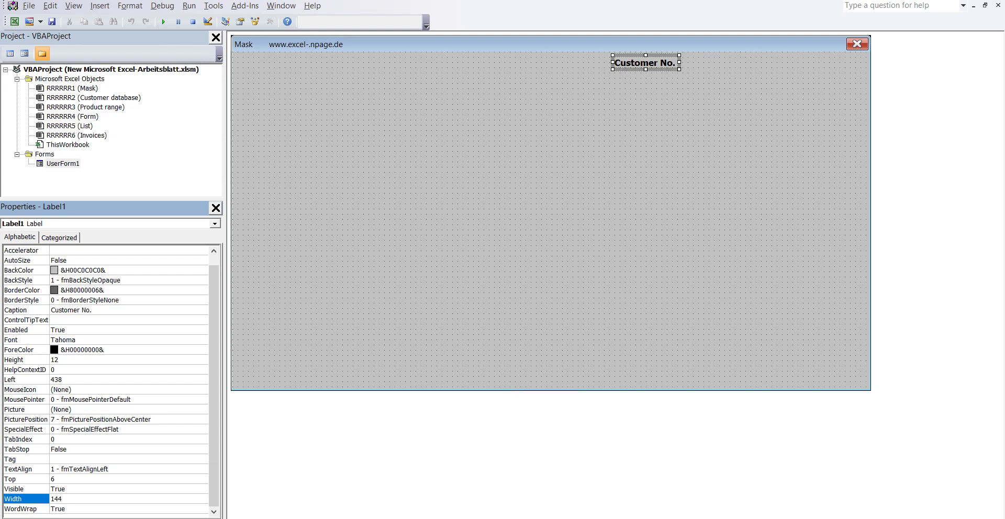
pyautogui.press('Return')
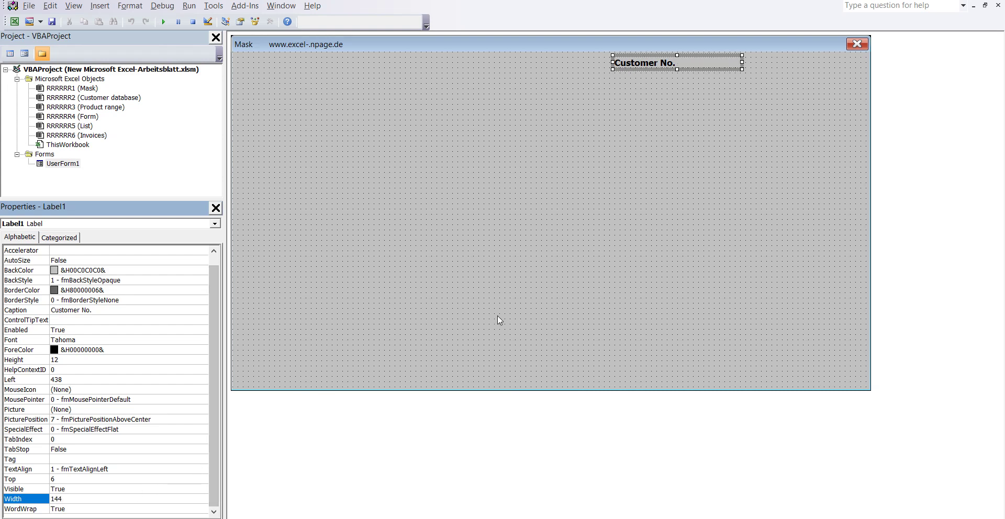
pyautogui.click(498, 317)
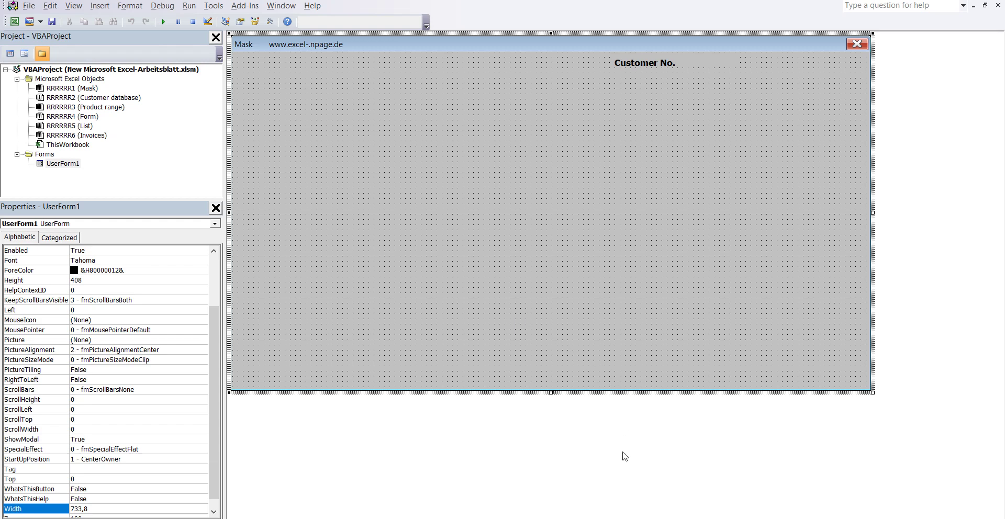
# Step: Back in Excel, click the yellow Mask button to show UserForm1 with the bold Customer No. label
pyautogui.click(622, 491)
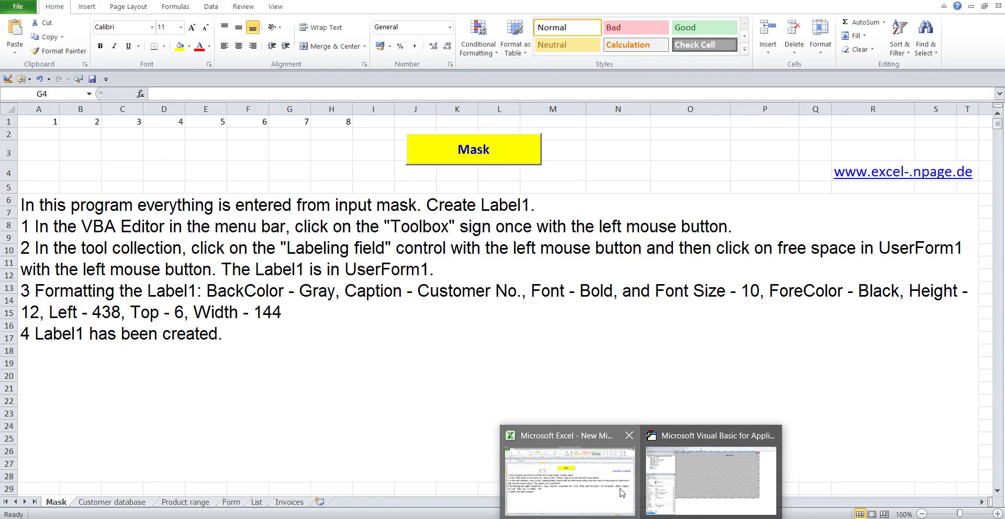
pyautogui.click(258, 329)
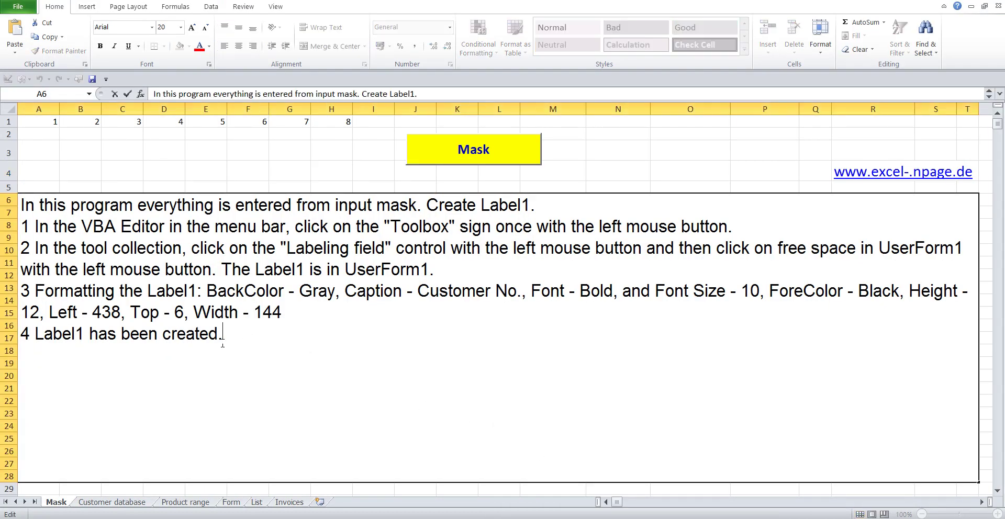
pyautogui.moveTo(236, 335); pyautogui.dragTo(17, 335)
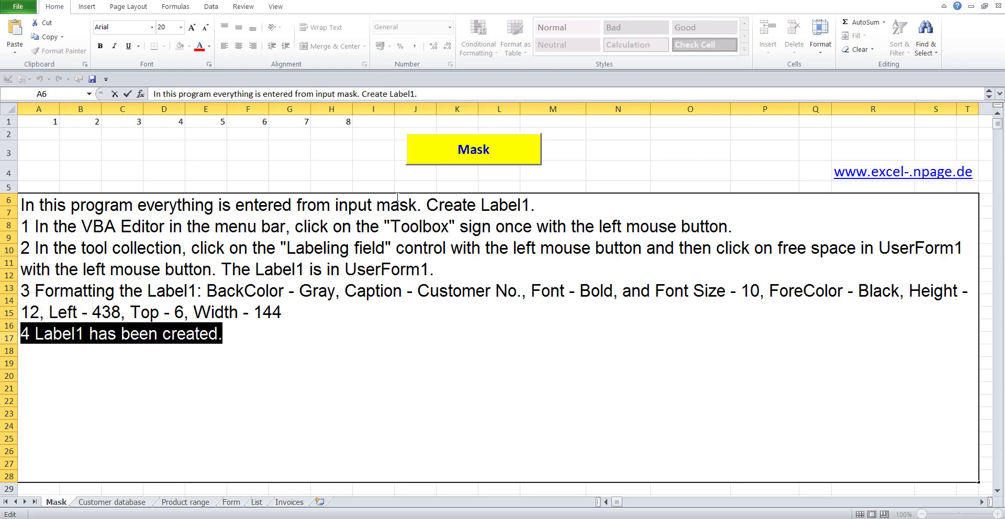
pyautogui.click(428, 157)
pyautogui.click(428, 157)
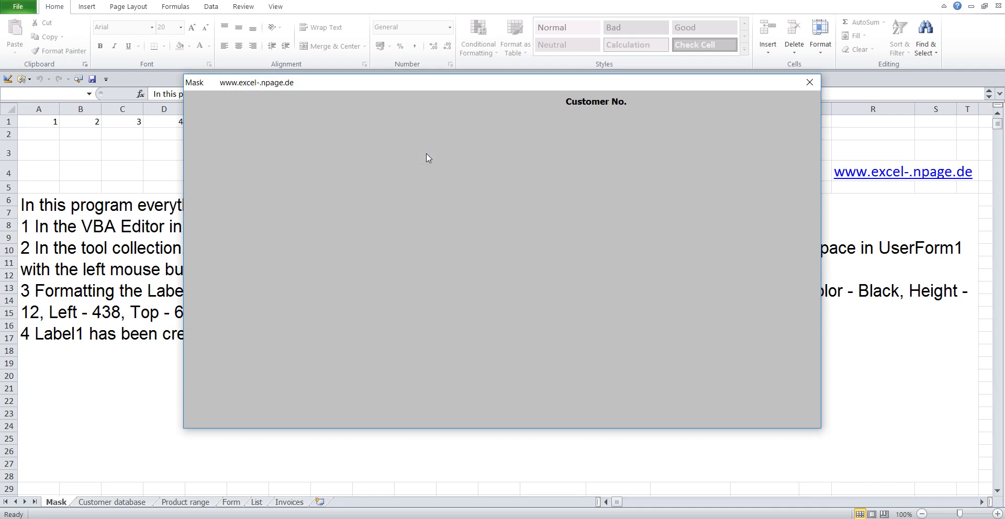